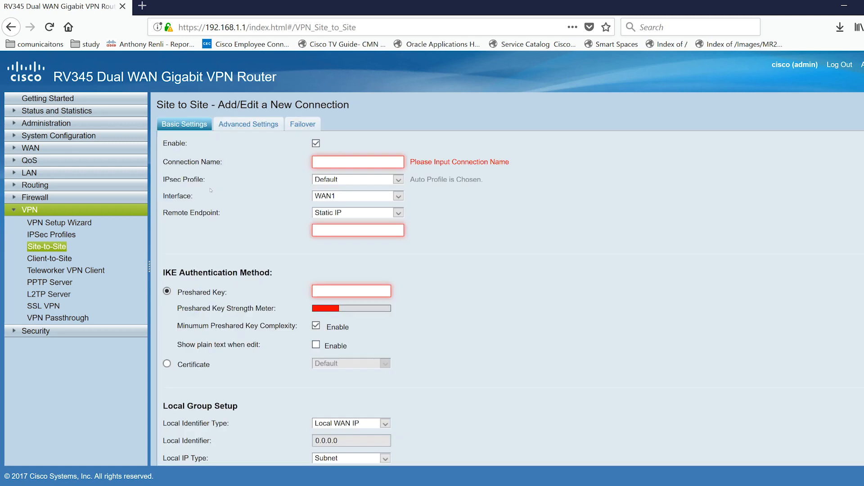
Name the site-to-site connection TestVPN1 and choose the Default IPsec profile.
type("TestV")
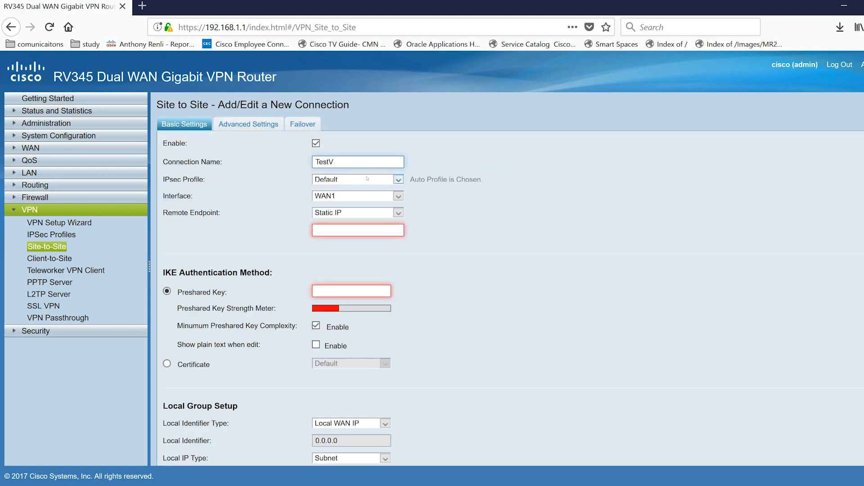
type("PN1")
left_click(399, 180)
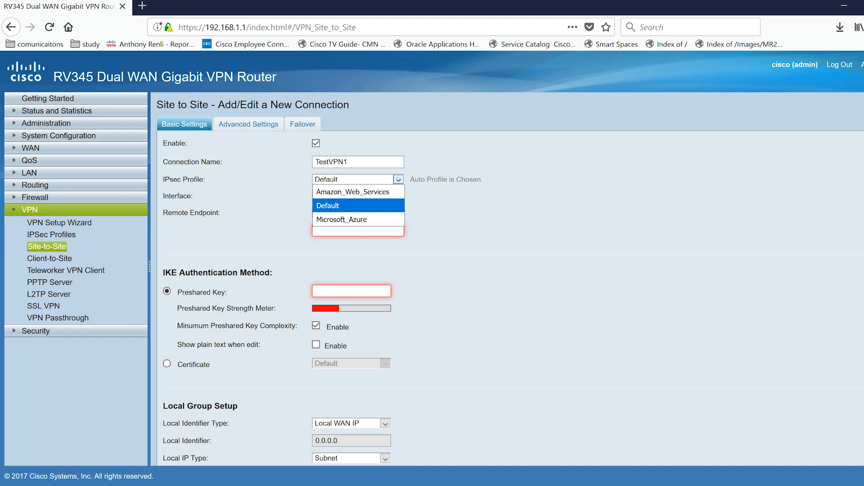
left_click(343, 206)
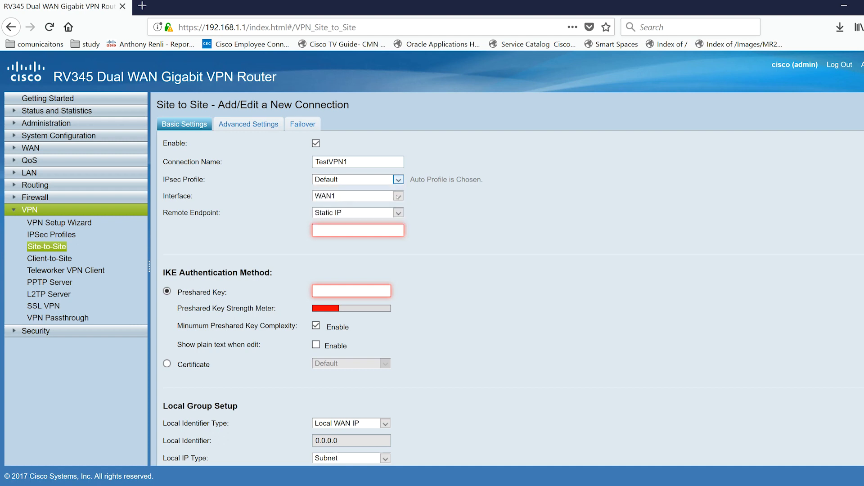
Keep WAN1 as the interface and set the static IP remote endpoint to 124.123.122.121.
left_click(399, 196)
left_click(398, 197)
left_click(344, 231)
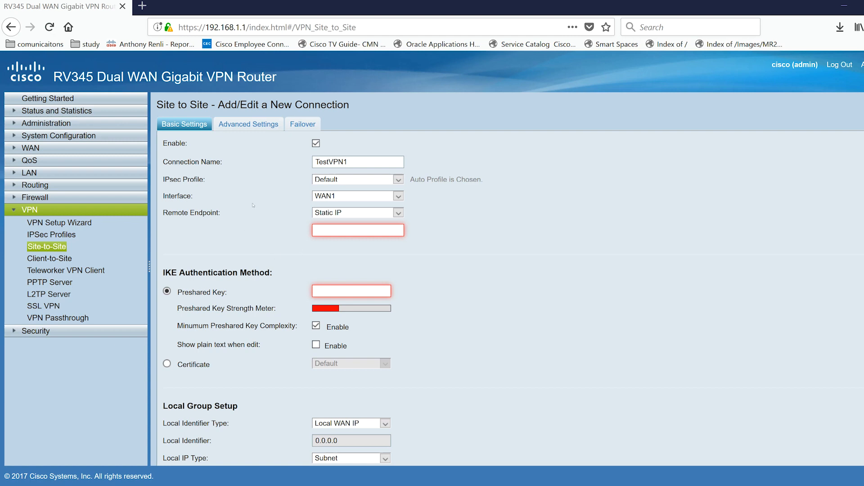
left_click(362, 231)
type("124.123")
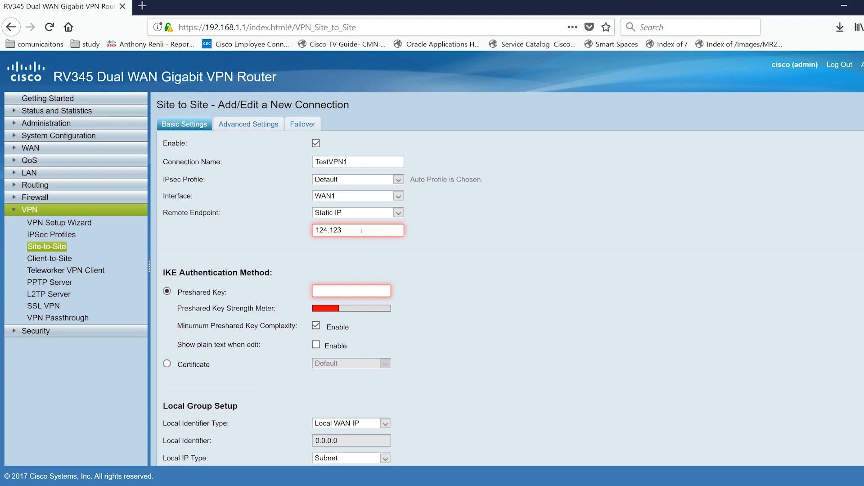
type(".122.121")
Enter the preshared key for IKE authentication, keeping minimum preshared key complexity enabled.
left_click(325, 292)
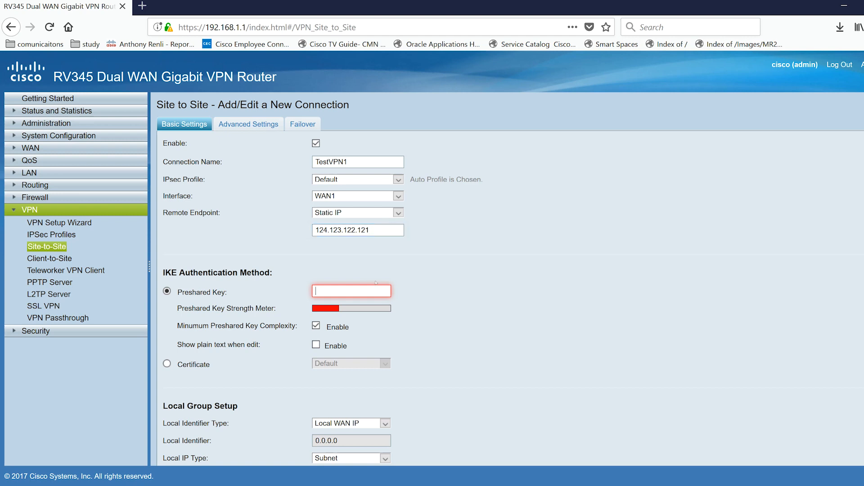
type("cisco1234")
scroll(443, 341, "down", 5)
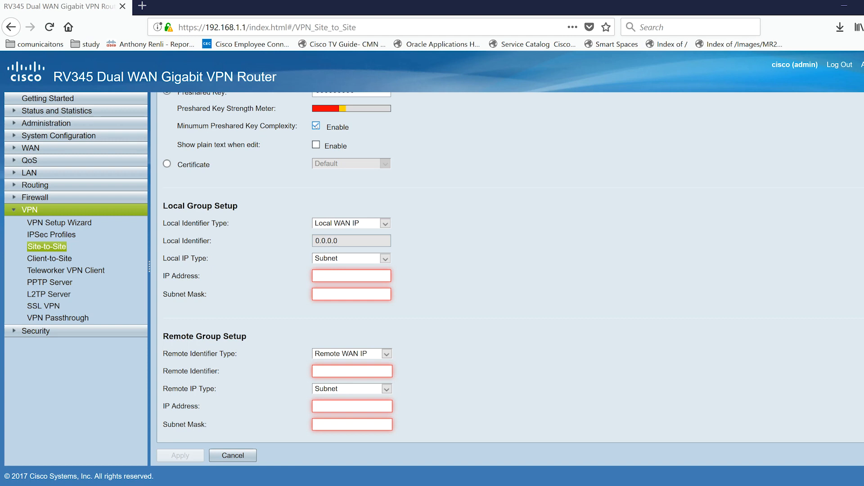
left_click(316, 126)
left_click(316, 125)
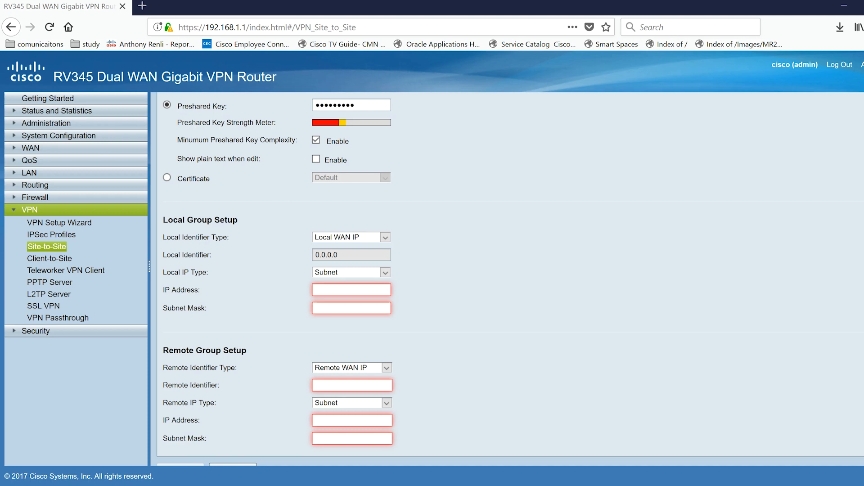
Set the local group's IP address to 10.10.0.1 with subnet mask 255.255.255.0.
type("10.10.0.1")
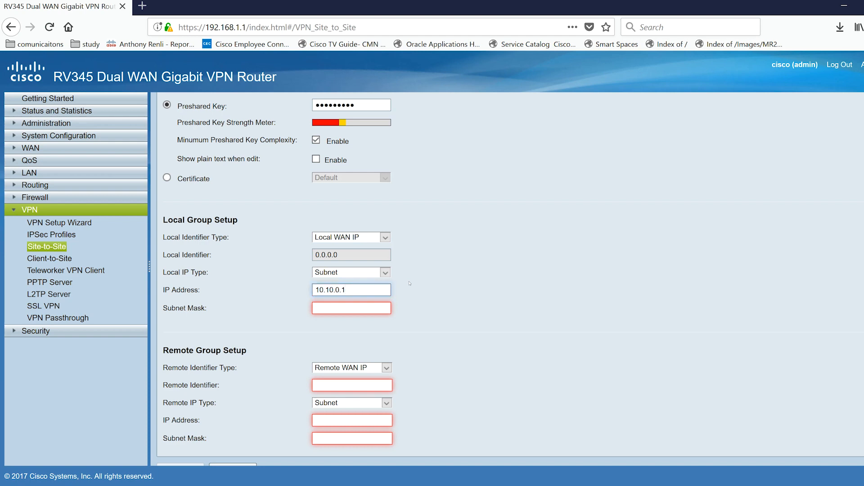
type("255.255.255.0")
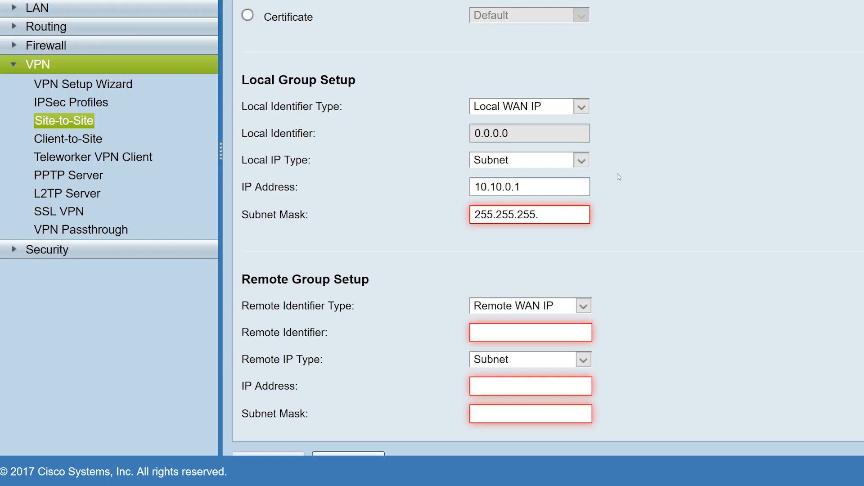
Set the remote identifier in the Remote Group Setup to 124.123.122.121.
left_click(522, 340)
scroll(708, 262, "down", 2)
type("124.123.122.121")
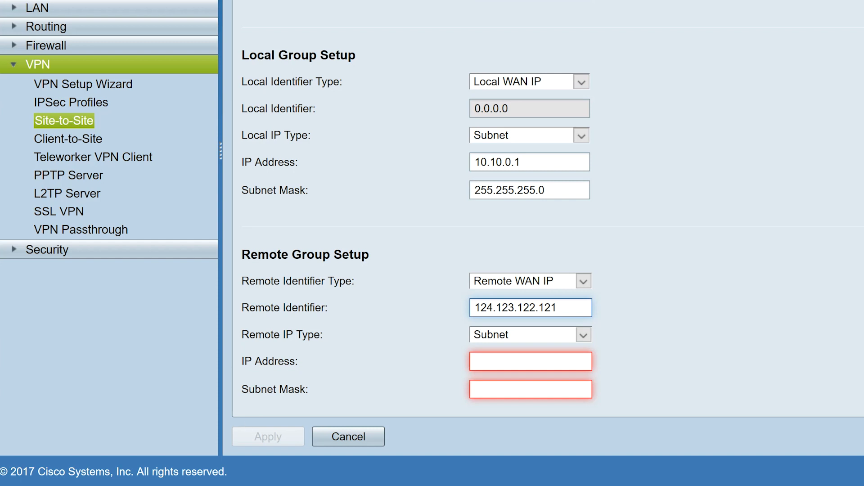
key("Tab")
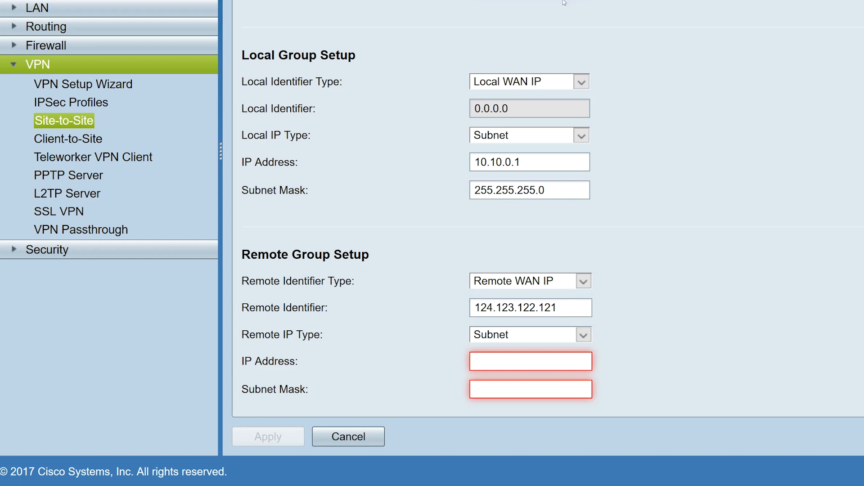
Keep Subnet as the remote IP type and set the remote group to IP address 10.10.10.1 with mask 255.255.255.0.
left_click(583, 335)
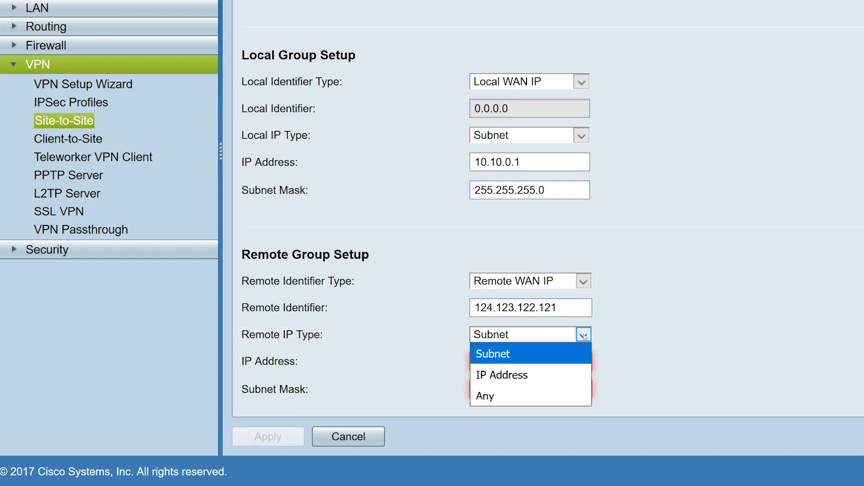
left_click(584, 336)
left_click(533, 358)
type("10.10.10")
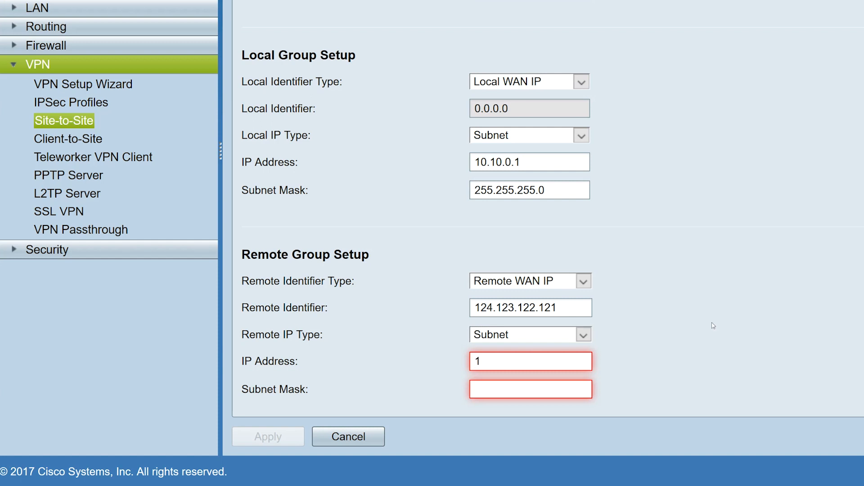
type(".2")
key("BackSpace")
type("10.10.1")
key("Tab")
type("255.255.255.0")
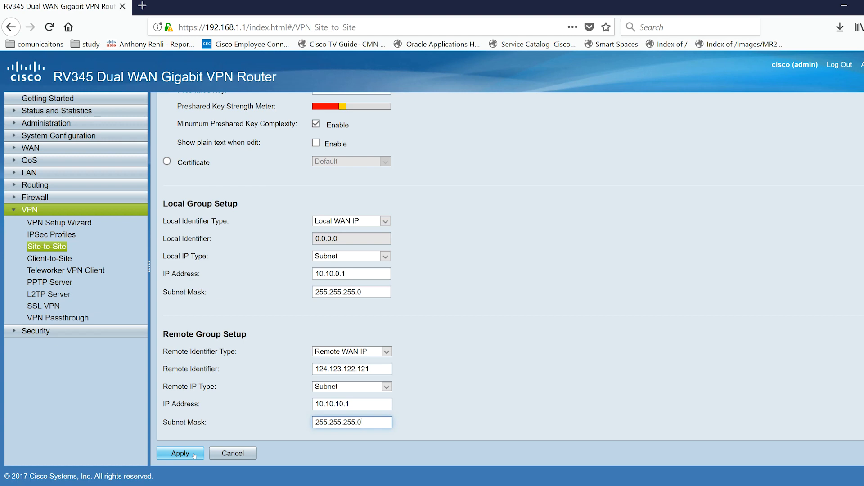
Apply the new site-to-site connection and open the configuration saving page.
left_click(181, 453)
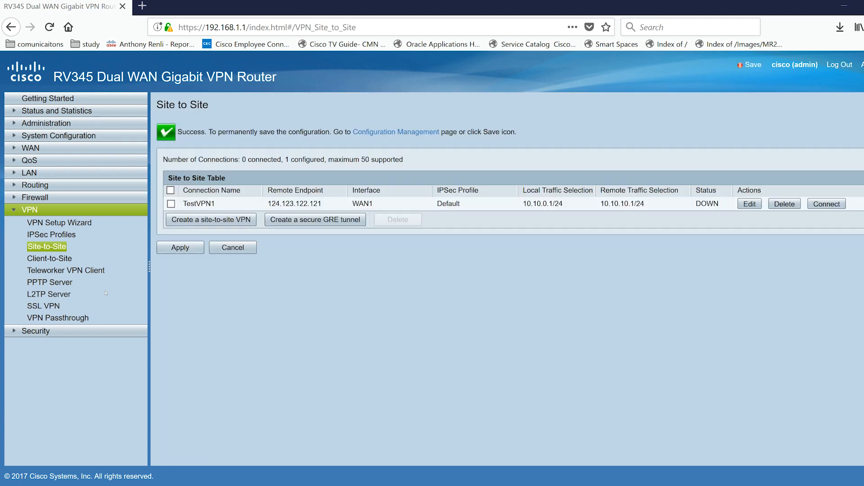
left_click(752, 65)
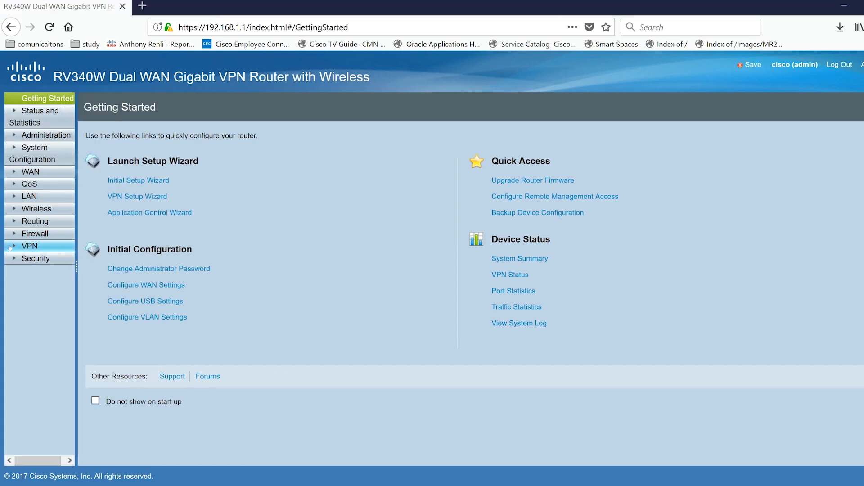
On the RV340W router, add an IPSec profile named remotevpn with the preset Phase I and Phase II options and apply it.
left_click(30, 246)
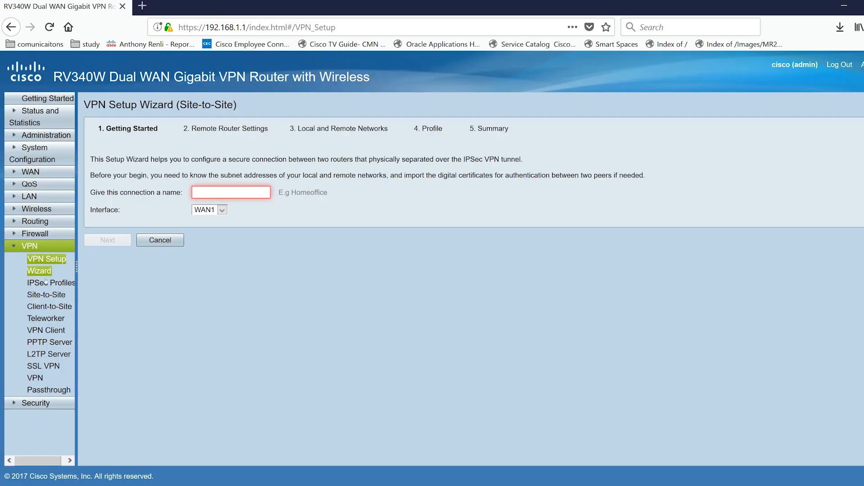
left_click(46, 282)
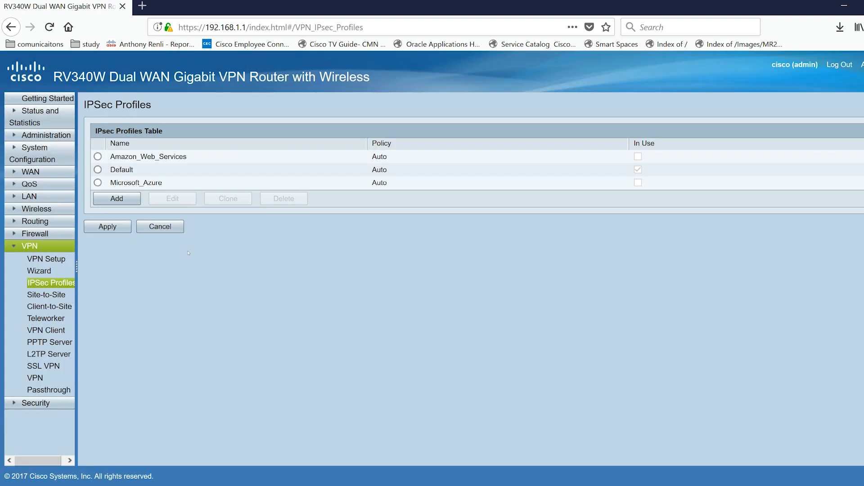
left_click(113, 199)
type("remote vpn")
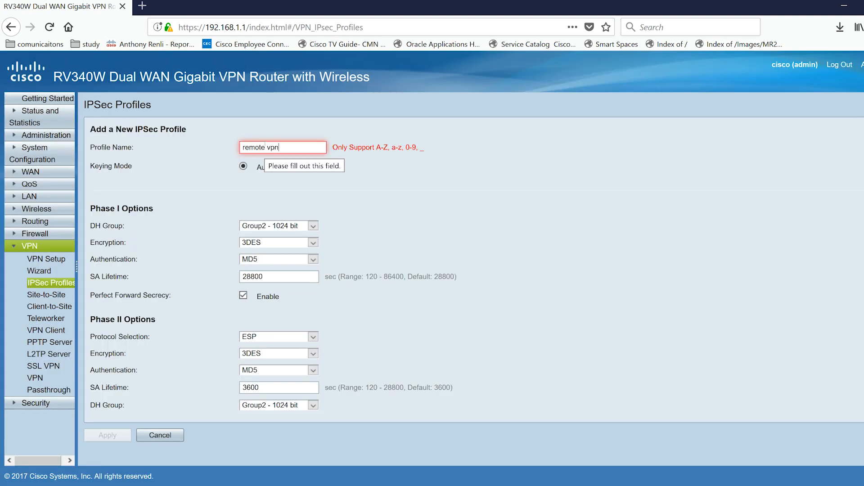
key("BackSpace")
key("BackSpace")
key("BackSpace")
key("BackSpace")
type("vp")
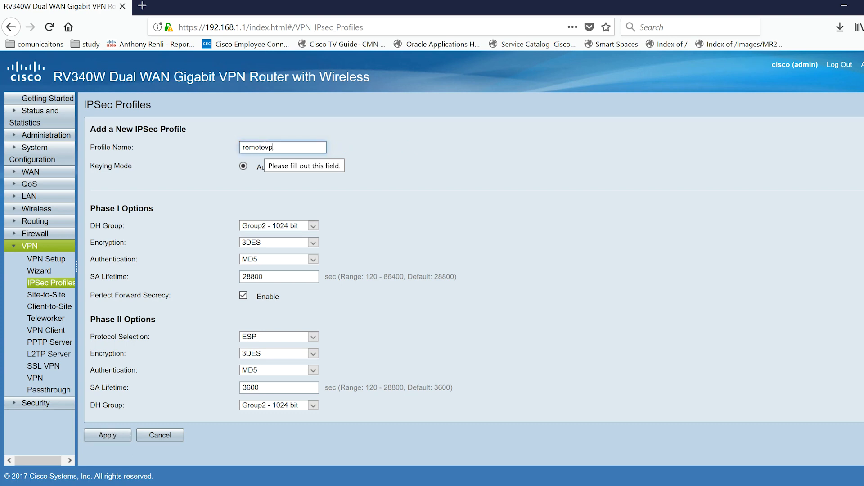
type("n")
left_click(116, 435)
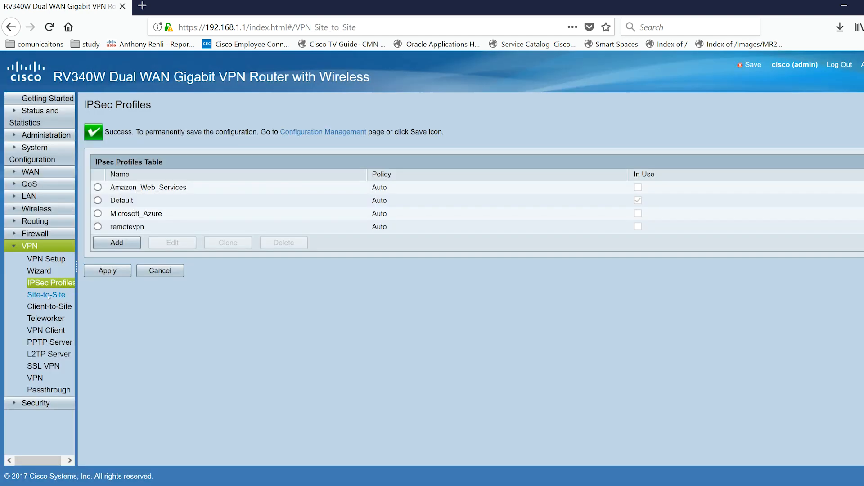
Create a new site-to-site VPN on the RV340W router and enter TestVPN as its connection name.
left_click(48, 296)
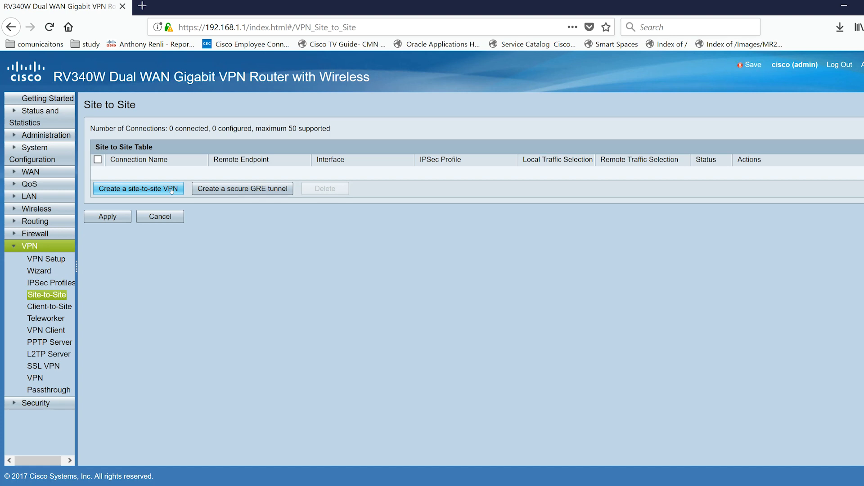
left_click(171, 190)
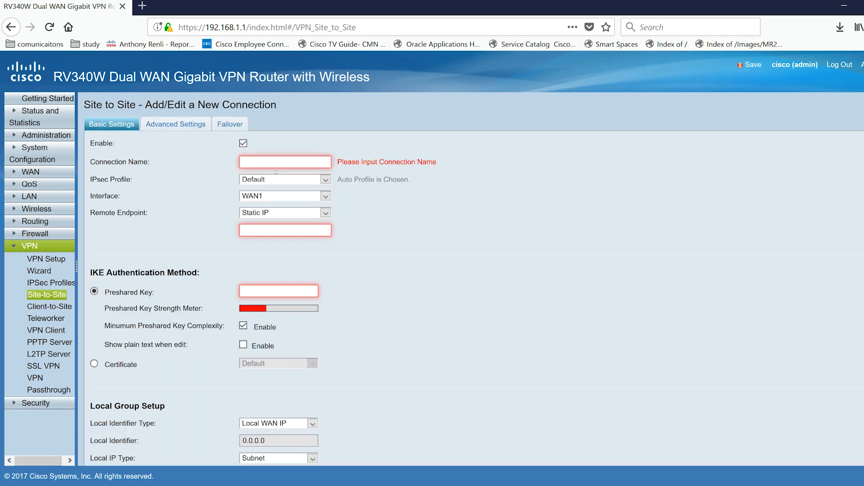
type("TestVPN")
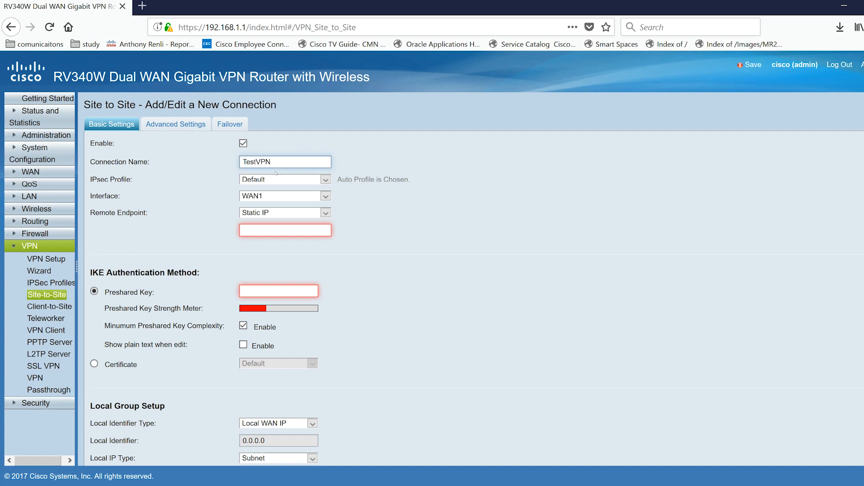